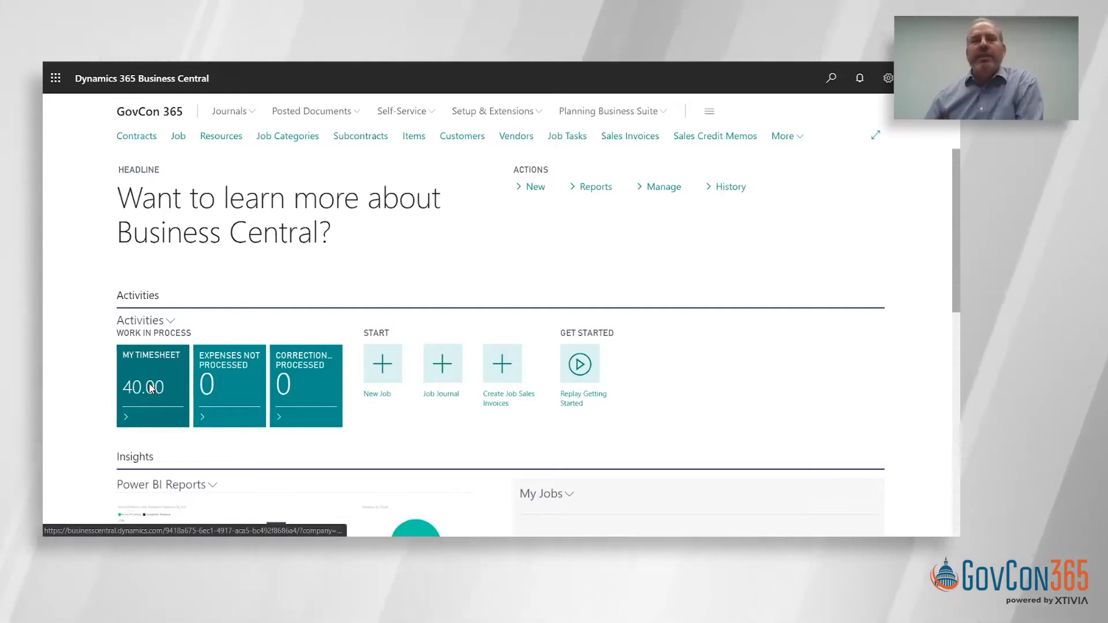
Open My Timesheet and view the full pay period through May 15 and the Total column
click(152, 387)
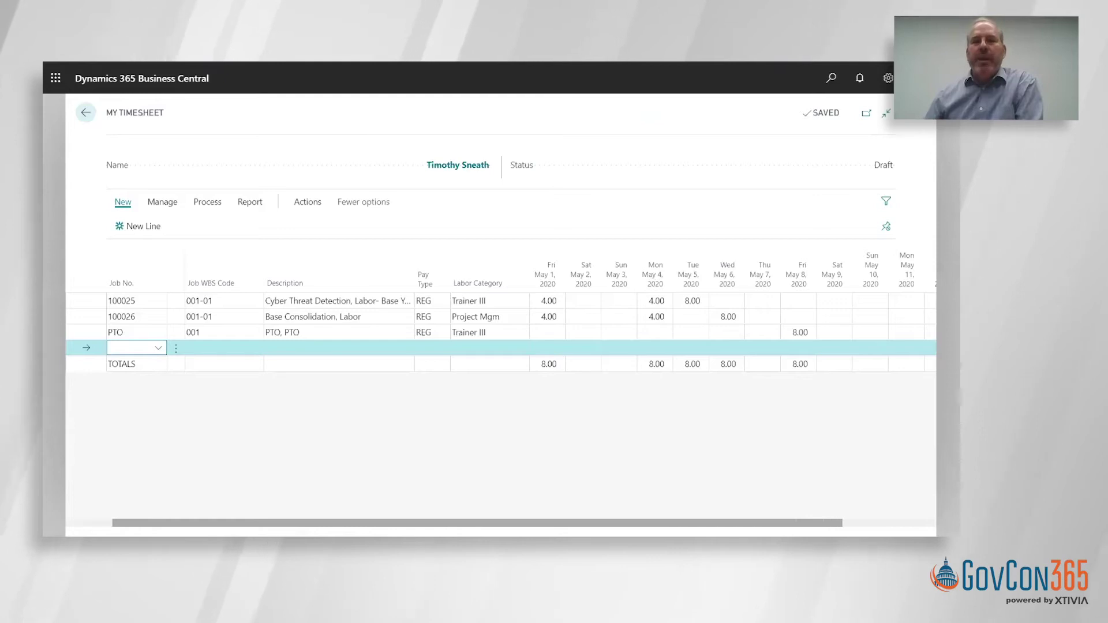
scroll(502, 323, right, 3)
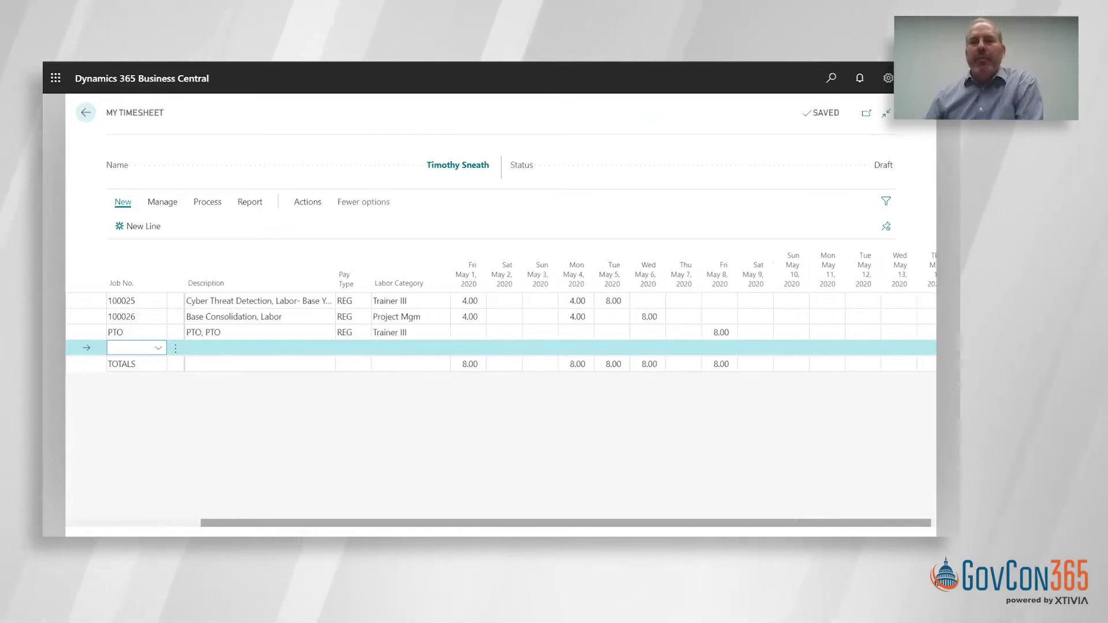
scroll(300, 494, right, 2)
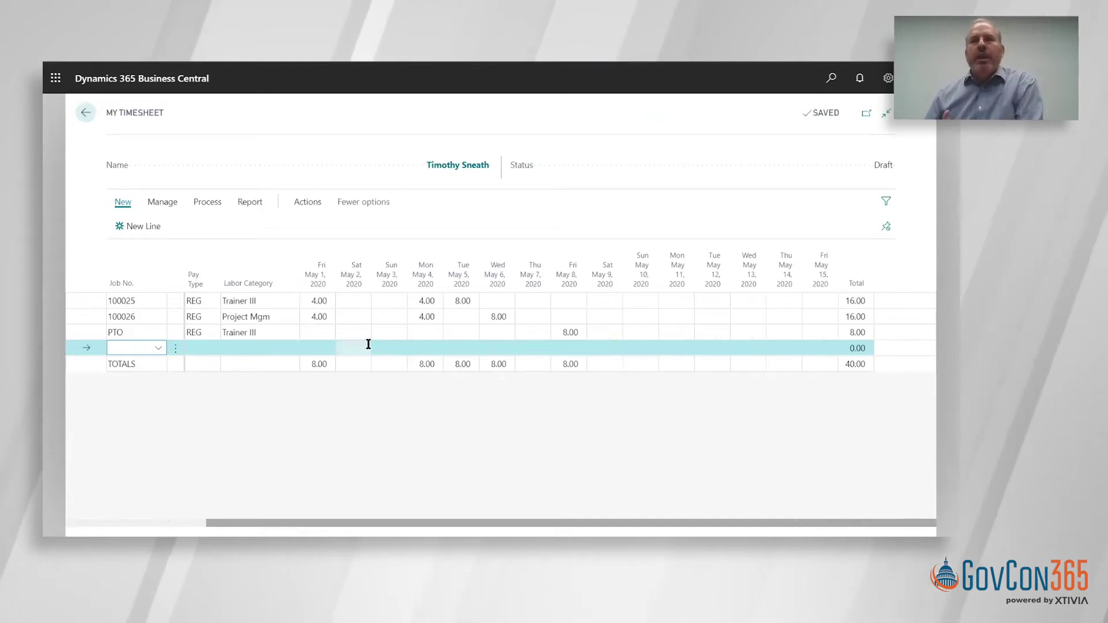
View the list of favorite jobs set up for the timesheet and close it
click(297, 207)
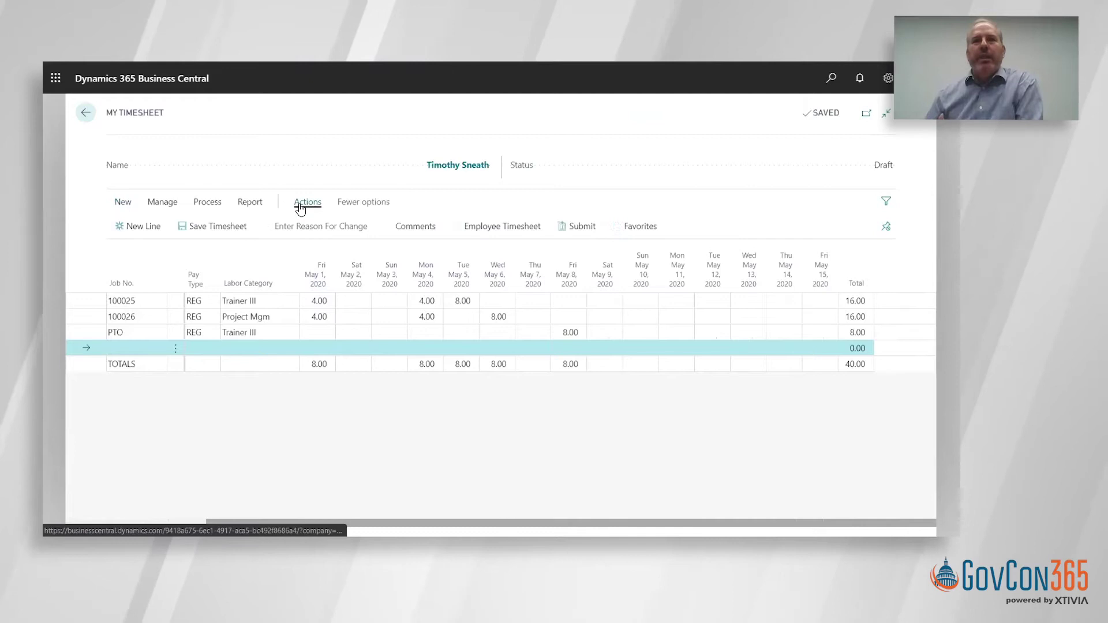
click(635, 225)
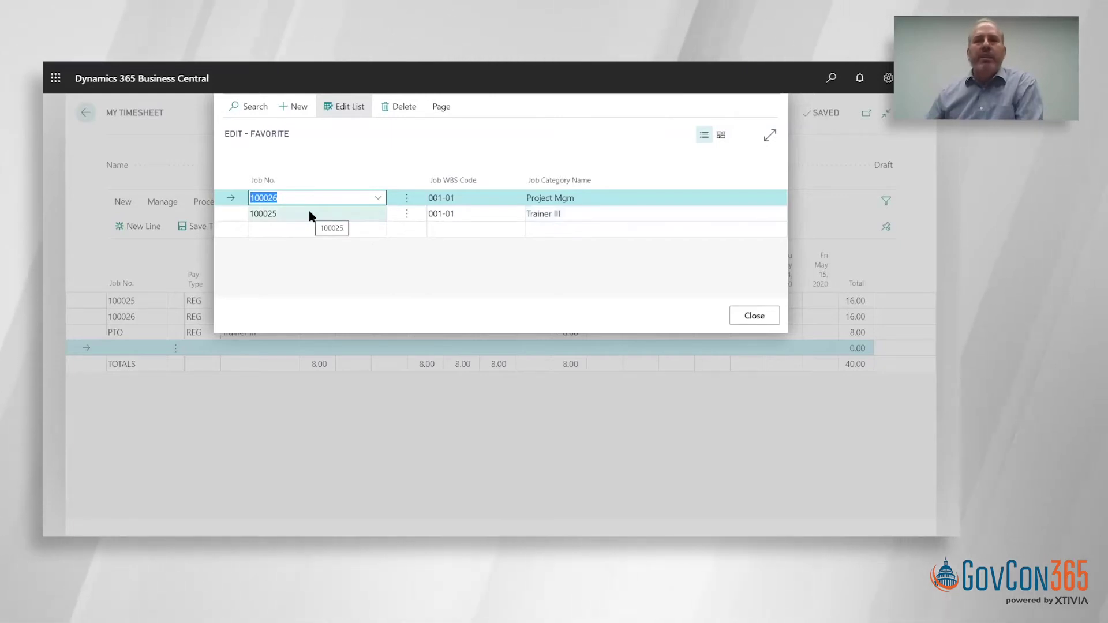
click(742, 317)
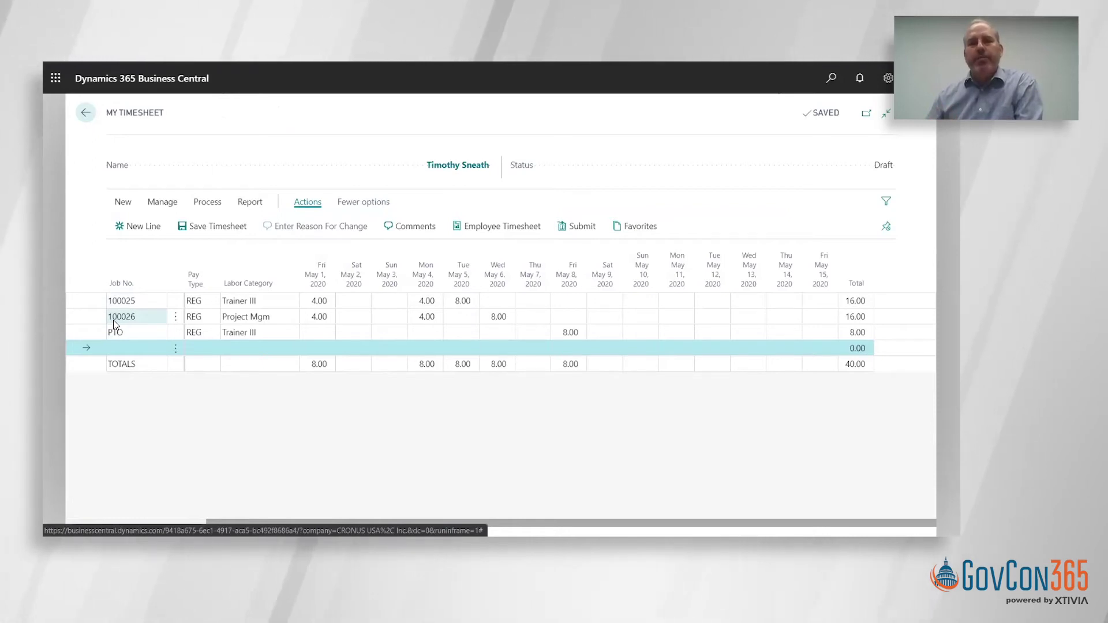
Enter 4 hours for job 100025 on Monday, May 11, and save the timesheet
click(676, 301)
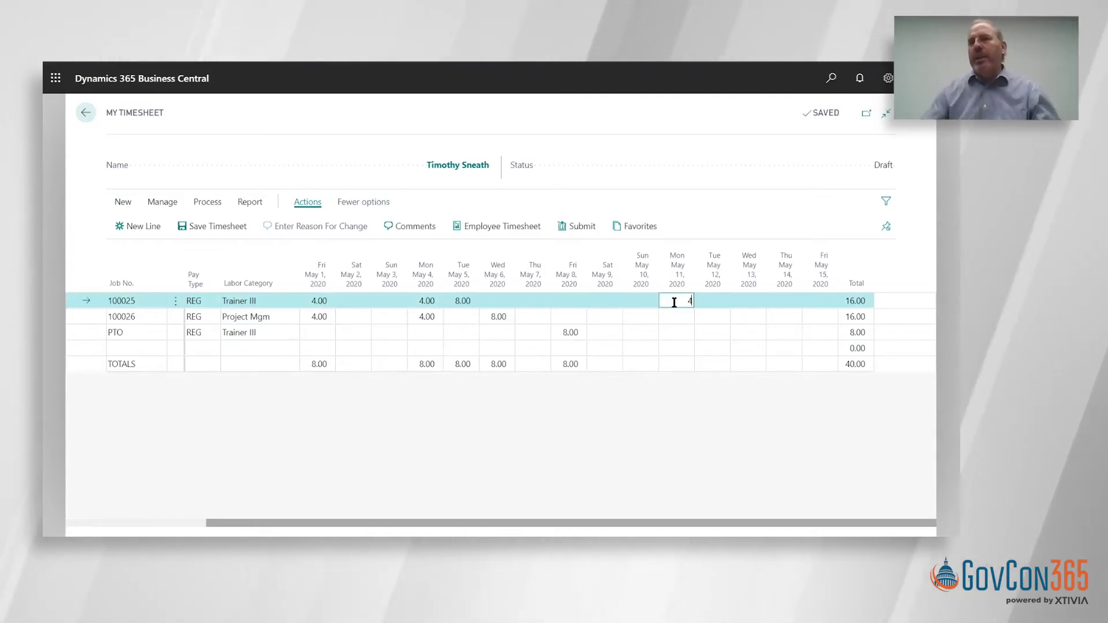
text(4)
key(Tab)
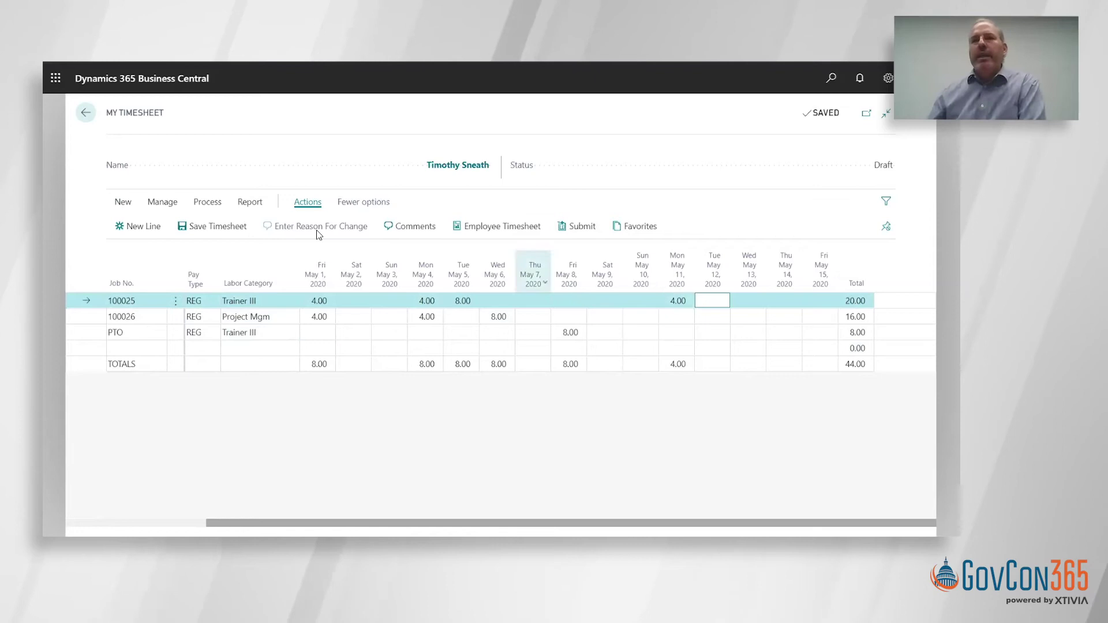
click(208, 225)
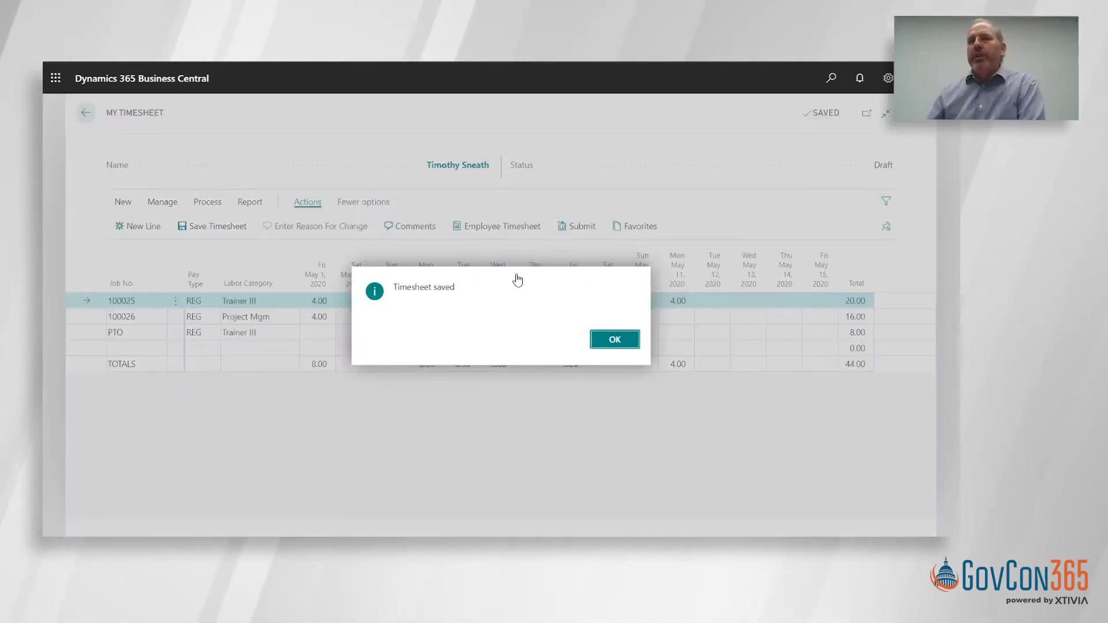
key(Return)
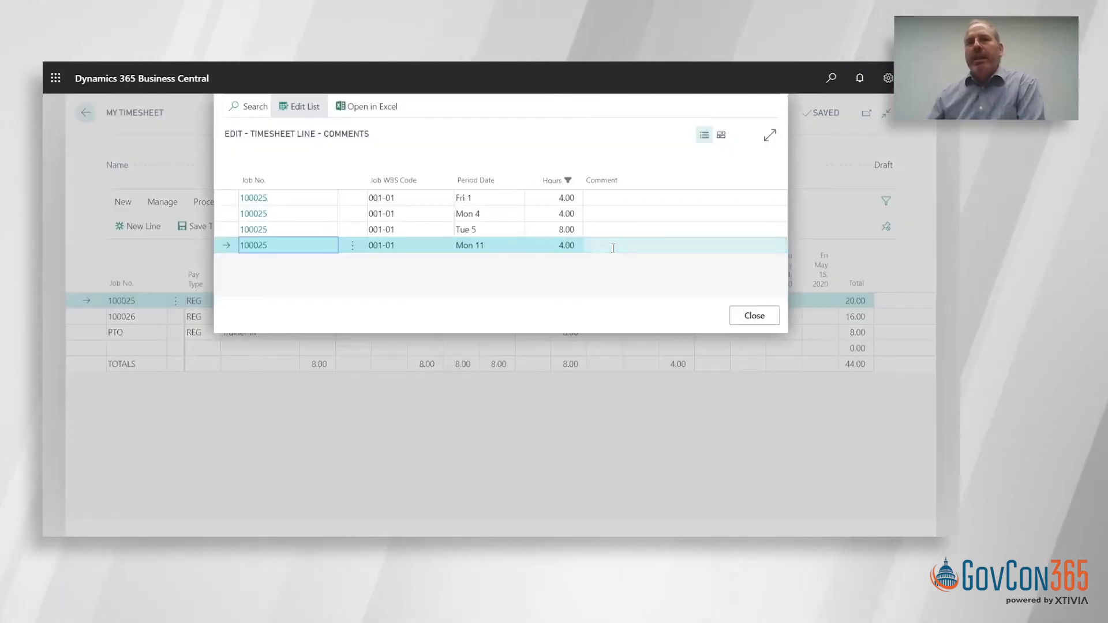
Add the comment "Task in now complete" to job 100025's Monday, May 11 entry and save the timesheet
click(613, 248)
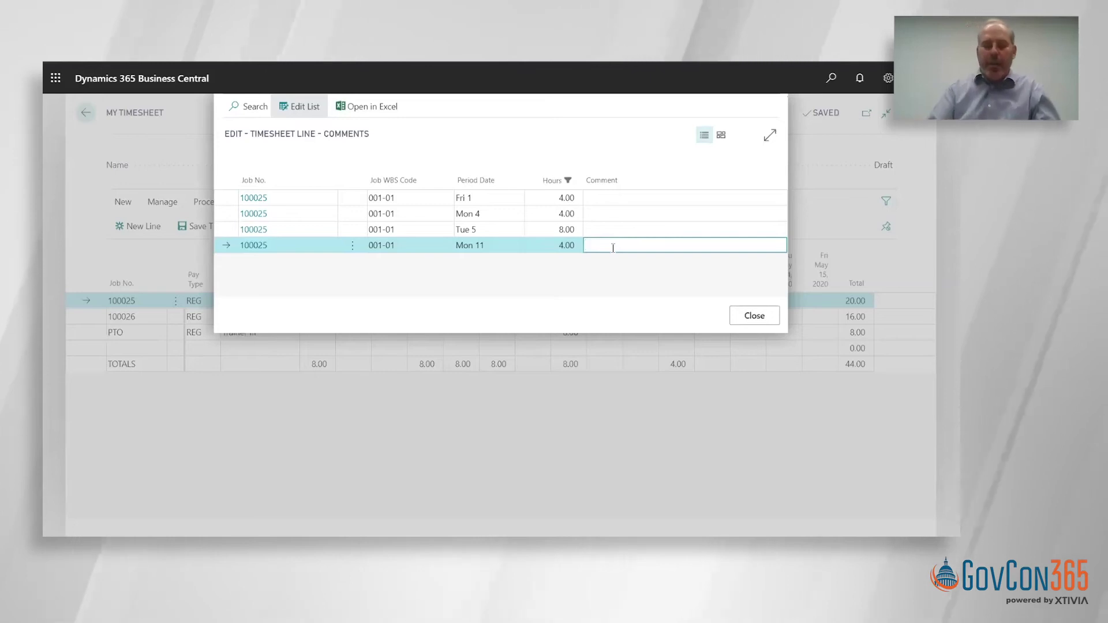
text(Task )
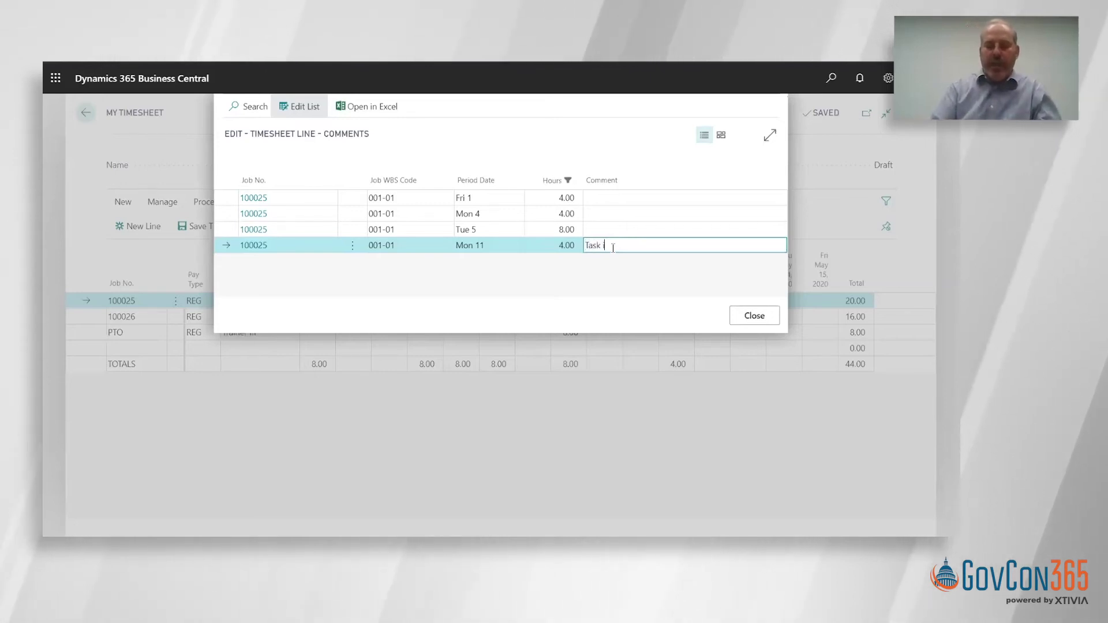
text(in p)
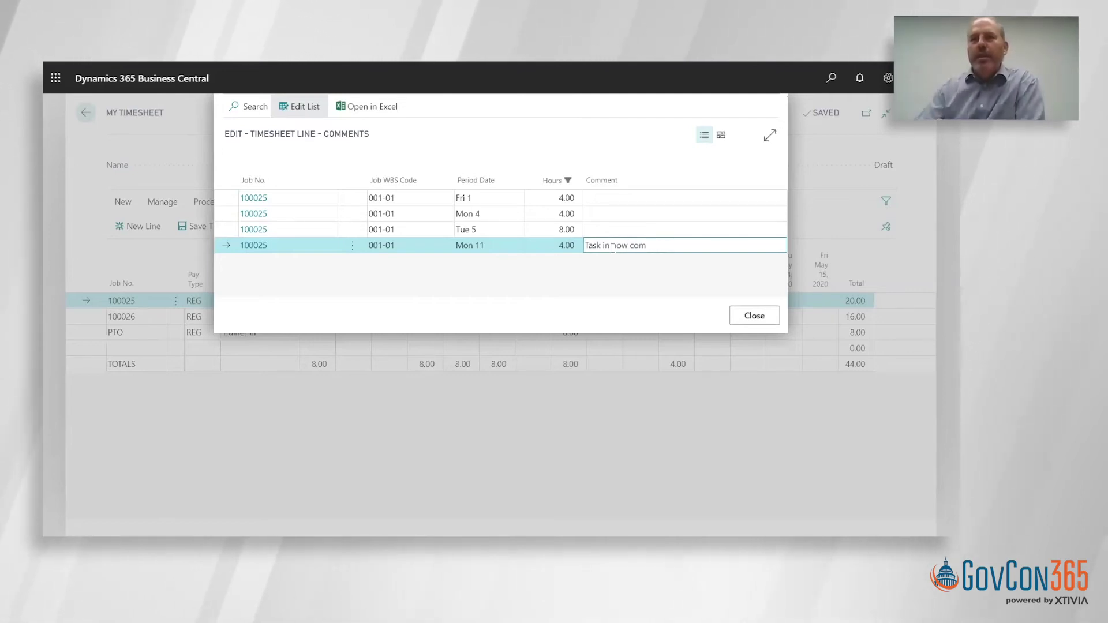
text(plete)
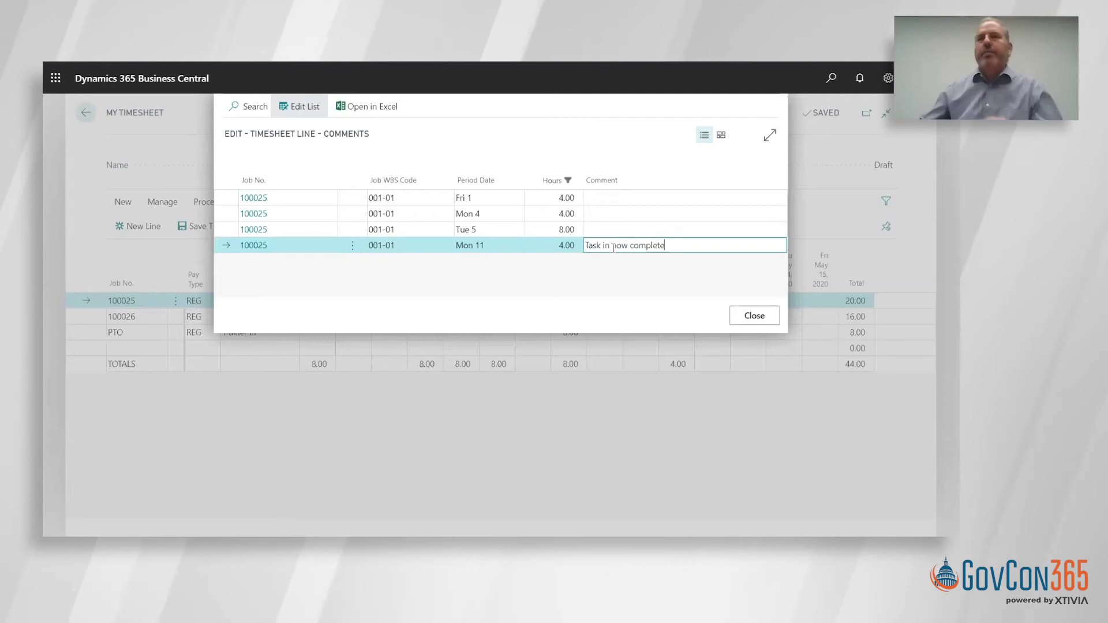
click(764, 317)
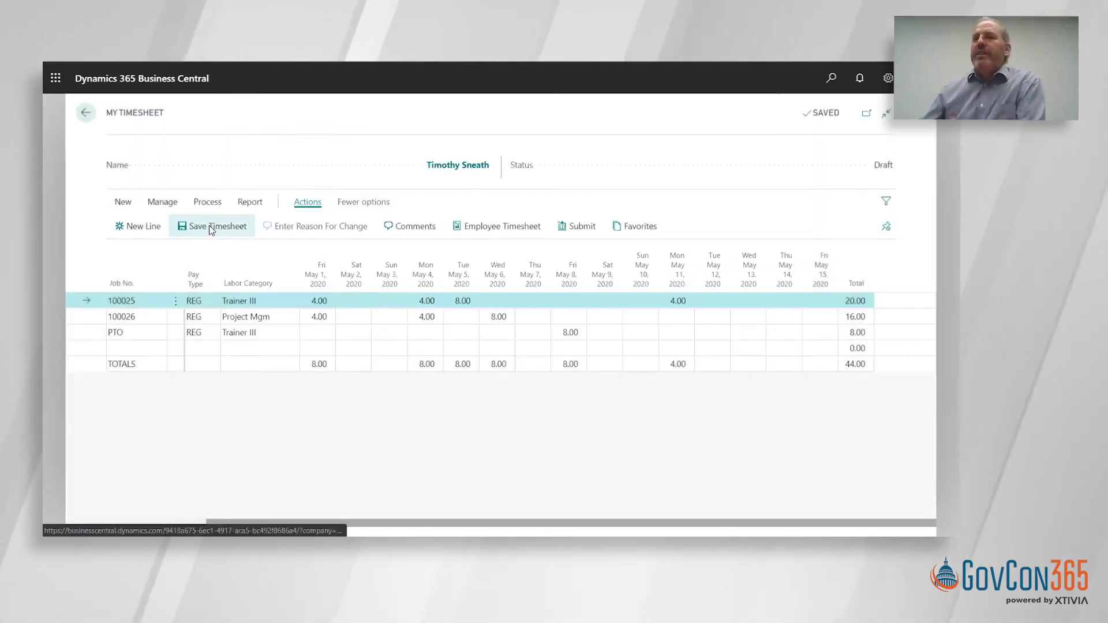
click(209, 225)
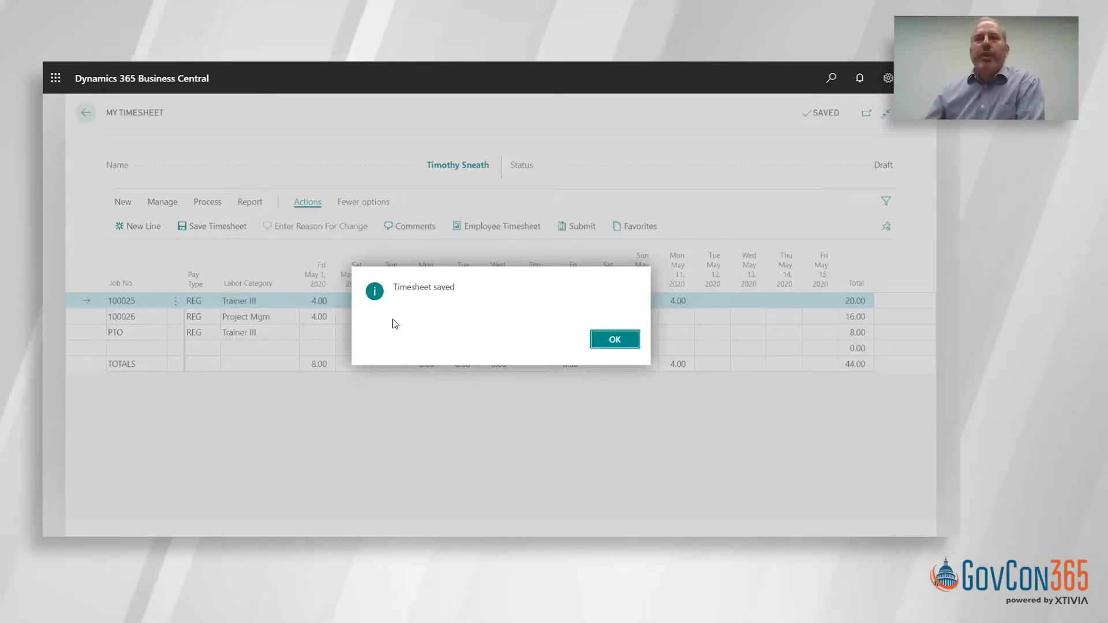
click(602, 340)
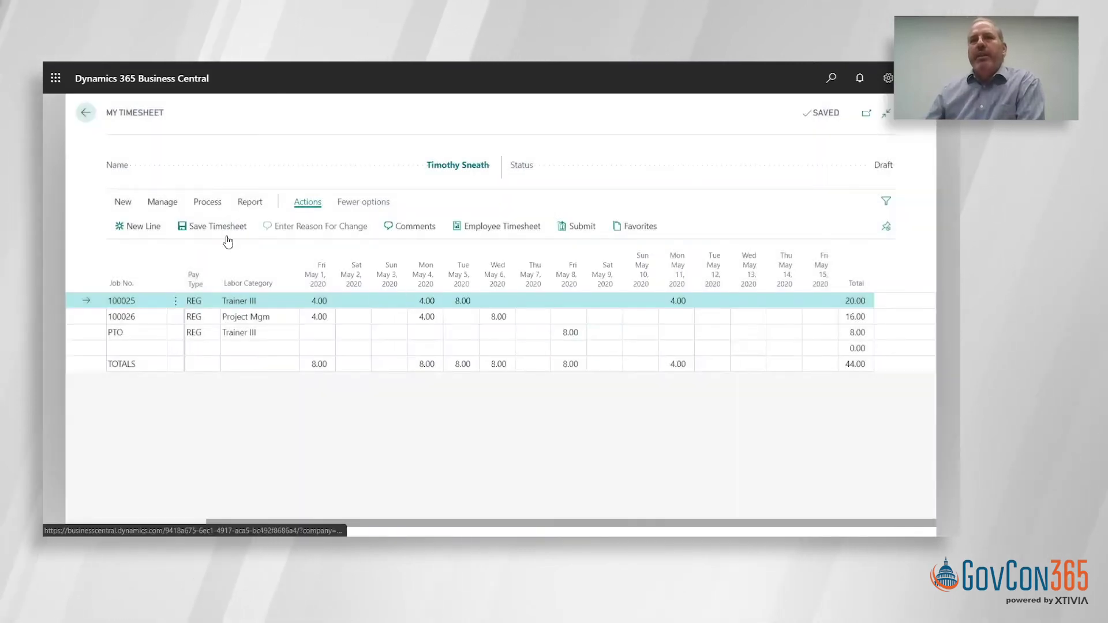
Try to enter 8 hours for job 100025 on the future date Tuesday, May 12, and clear the entry
click(551, 236)
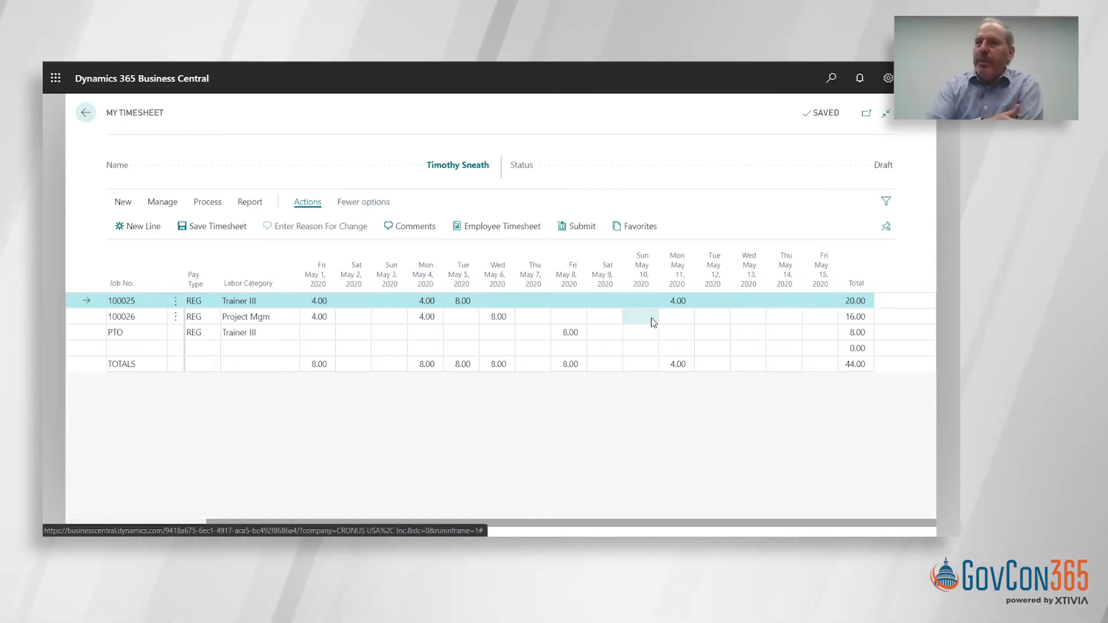
click(711, 301)
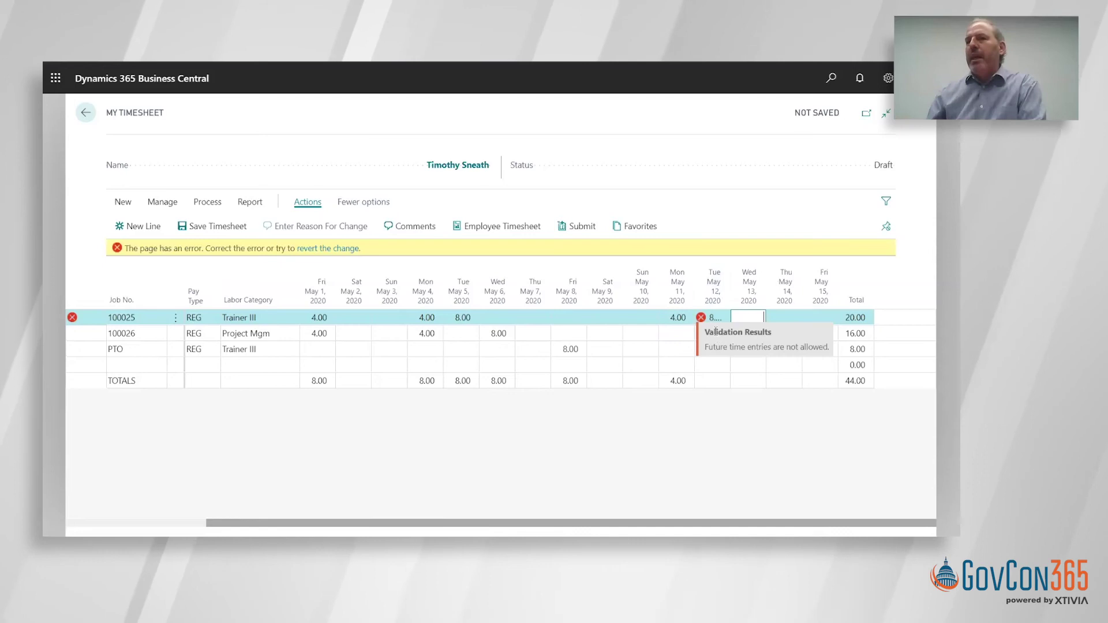
click(719, 318)
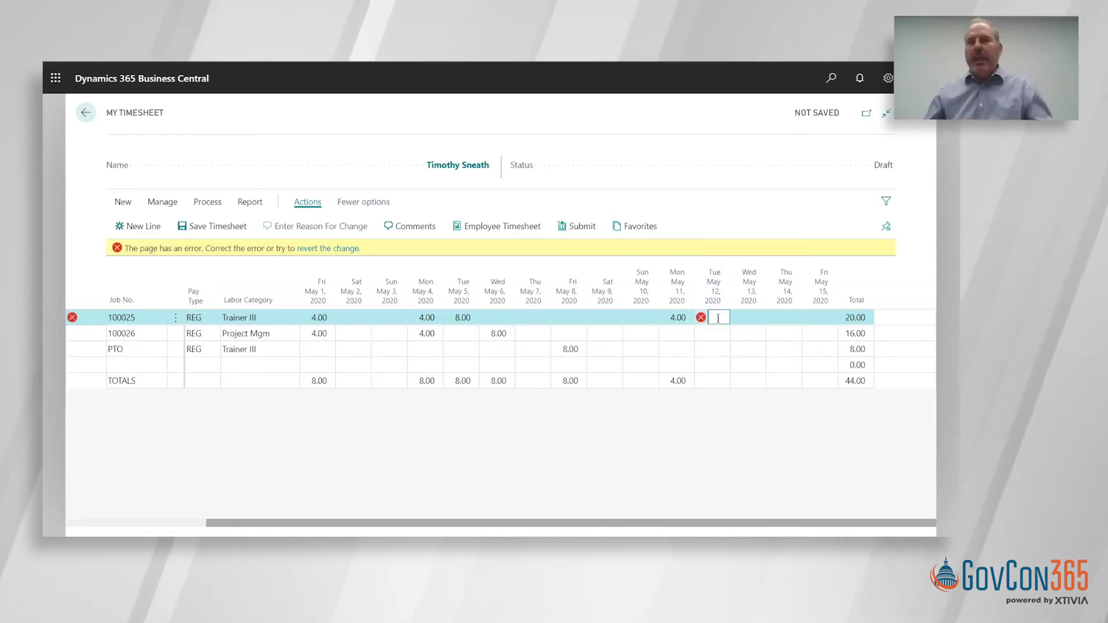
key(Tab)
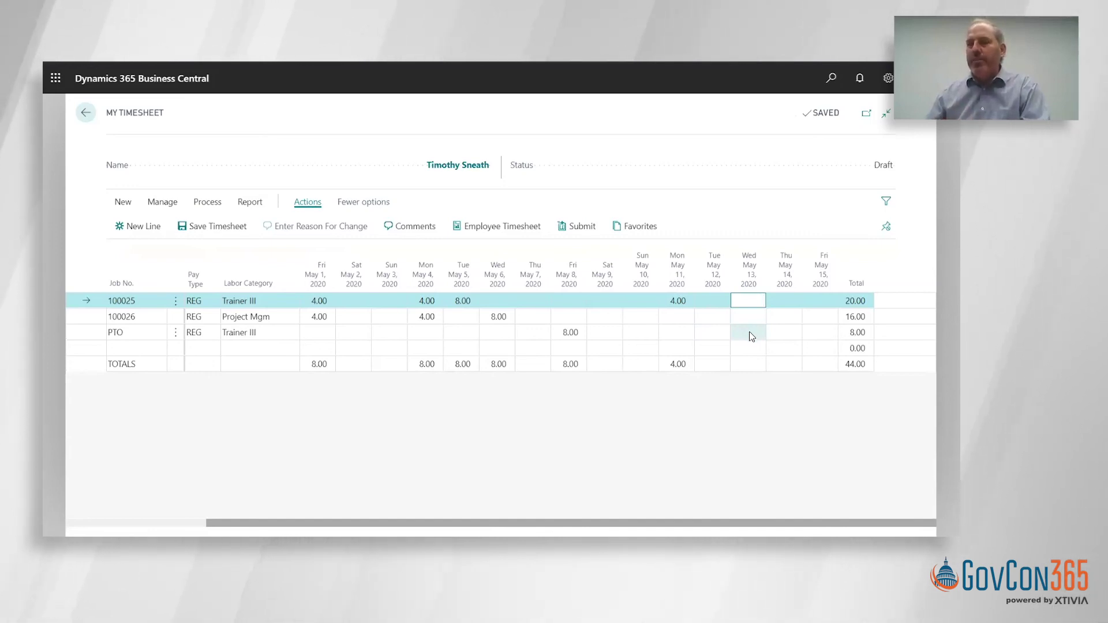
Set job 100026's Monday, May 4 hours to 5 with the change reason "forget to enter correct time" and save the timesheet
click(429, 316)
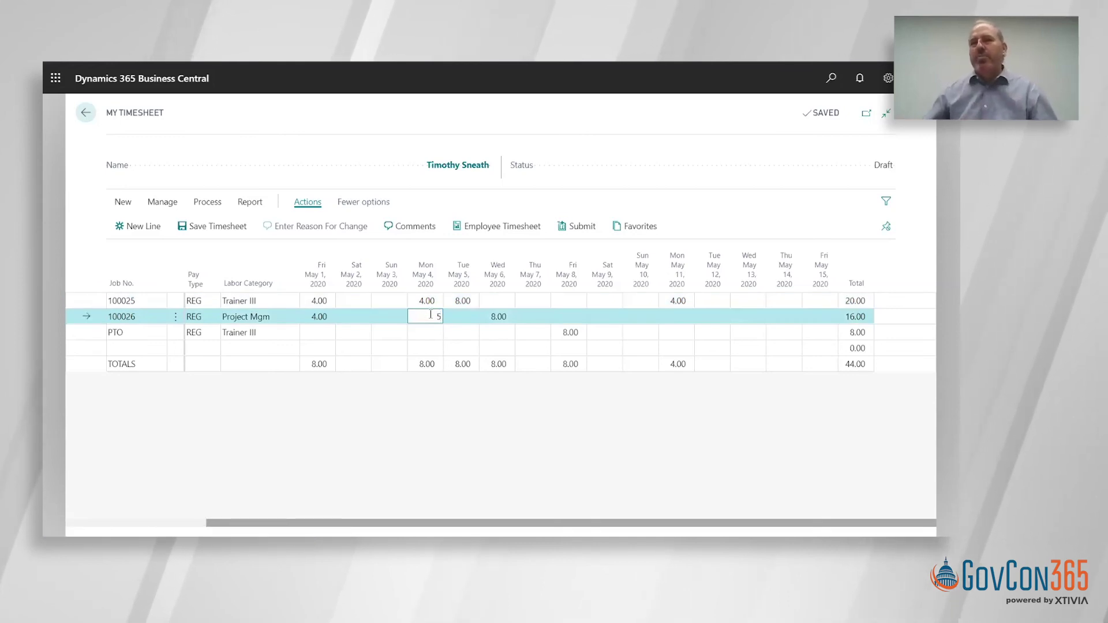
click(307, 231)
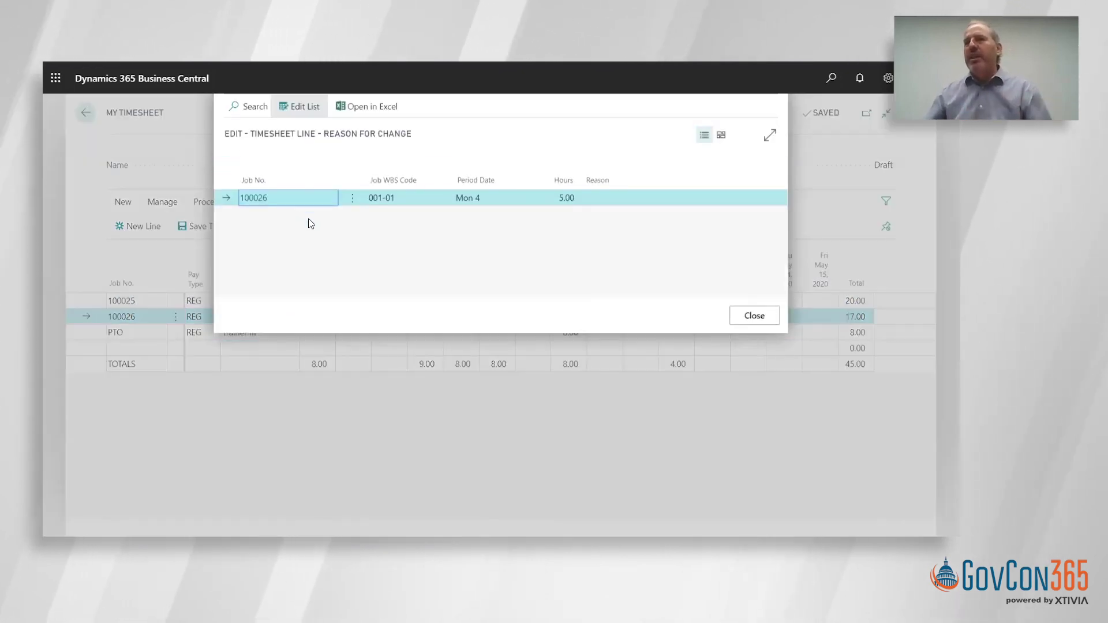
click(616, 202)
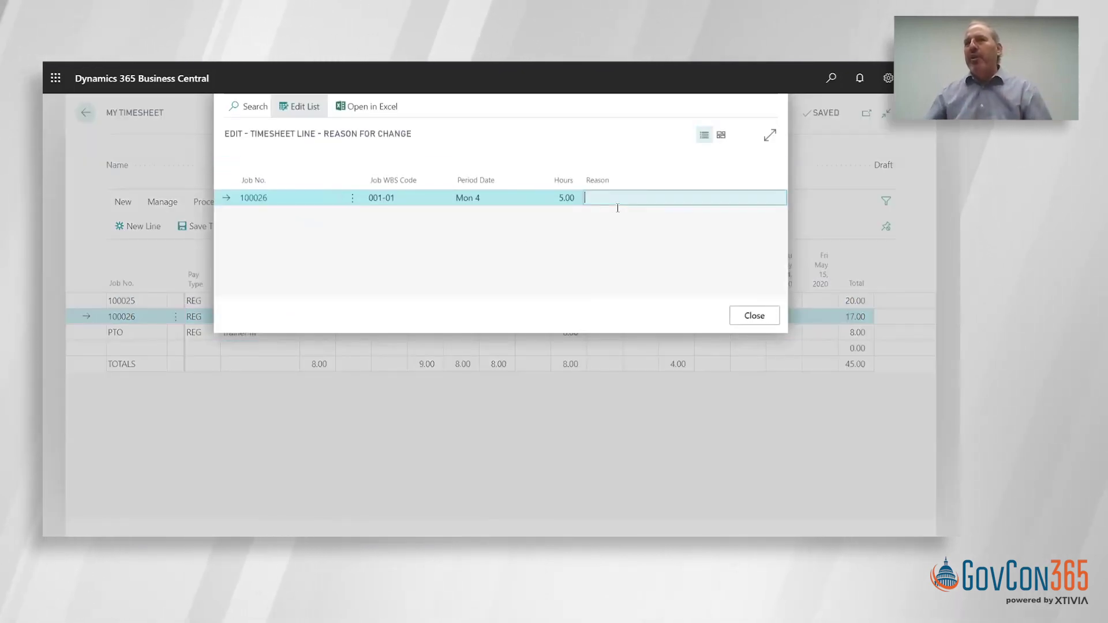
text(forget to e)
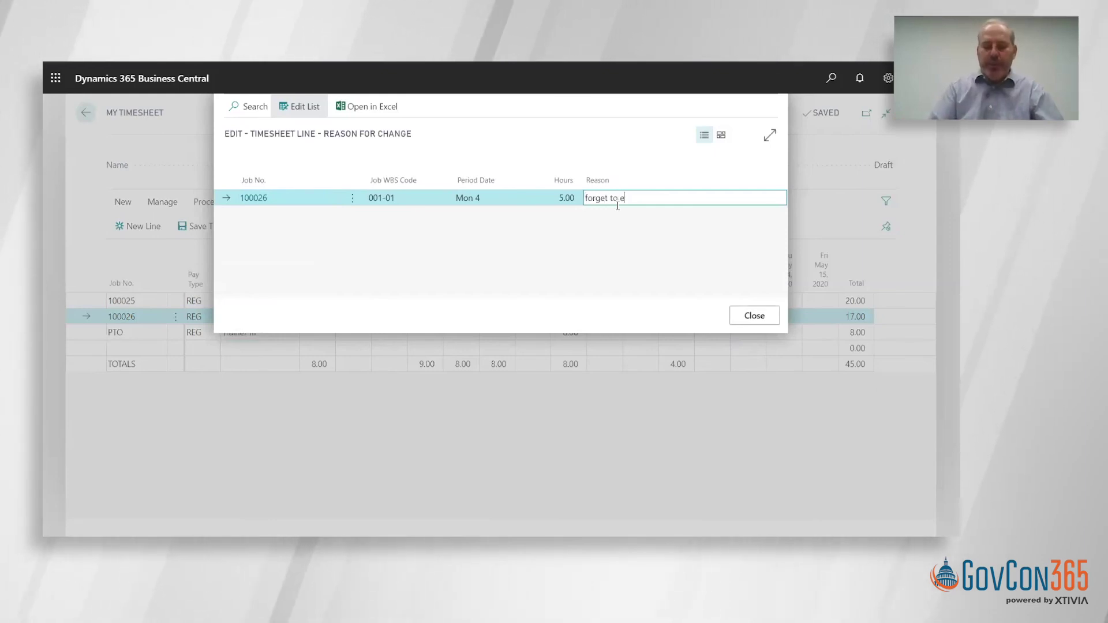
text(nter corre)
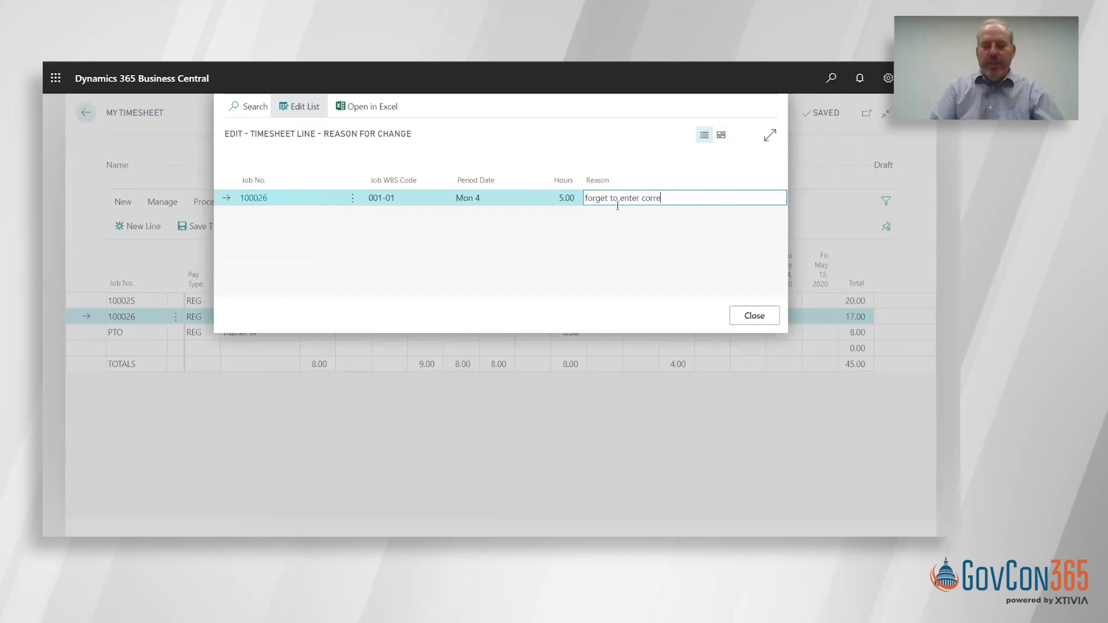
text(ct time)
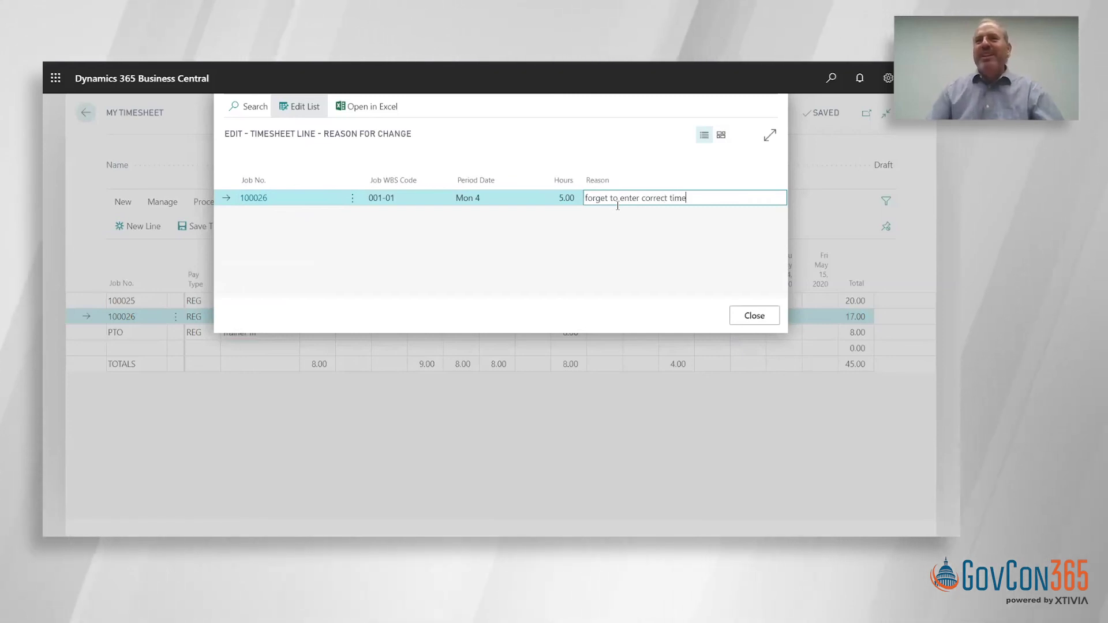
click(739, 316)
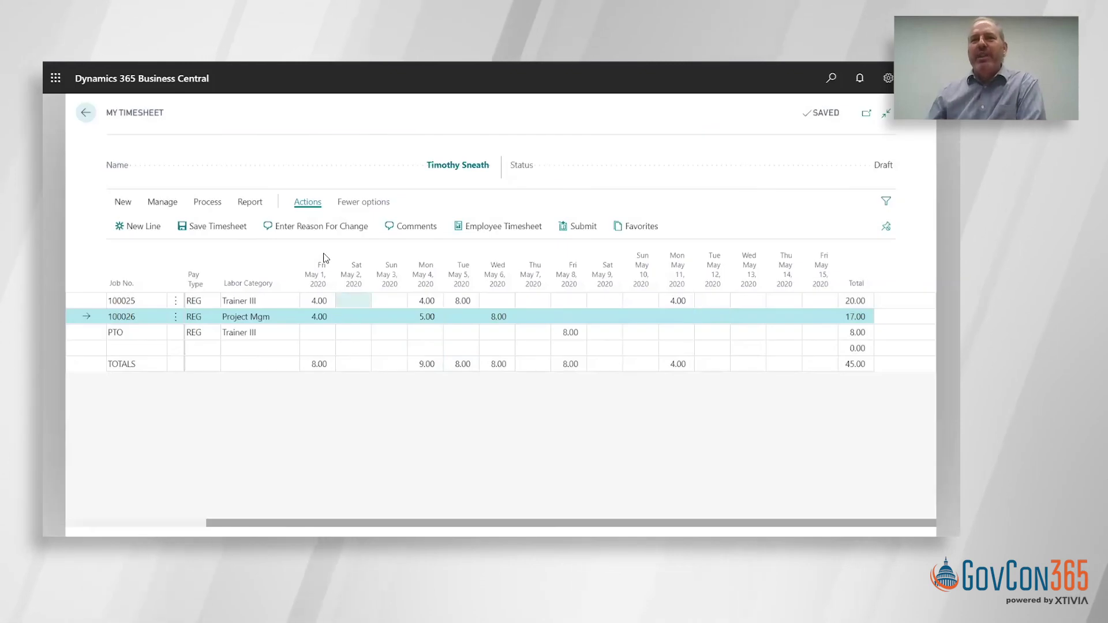
click(213, 231)
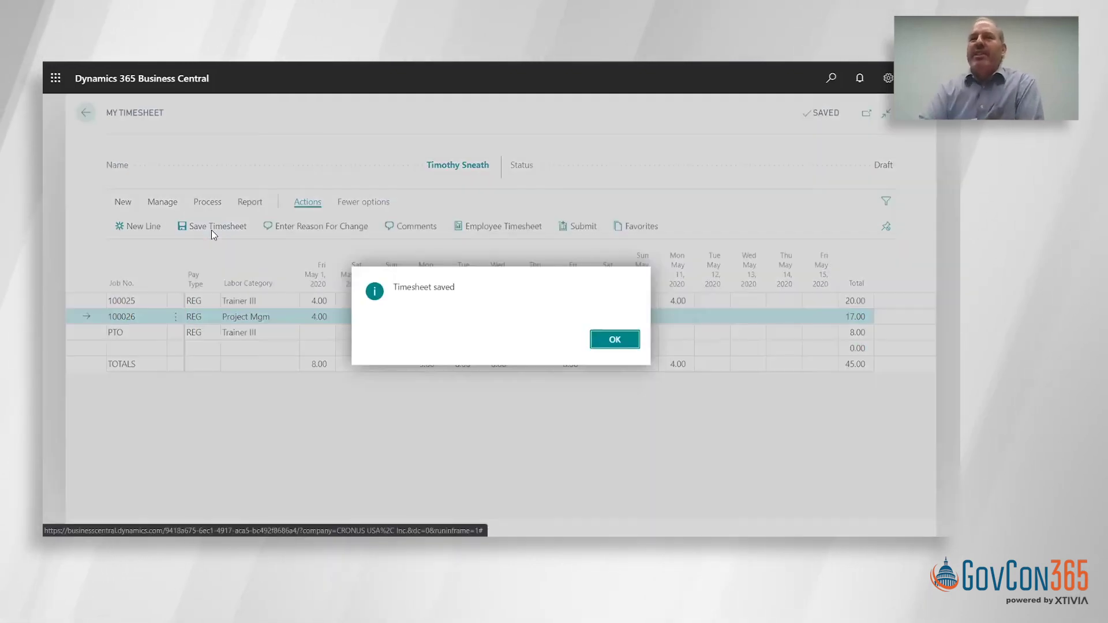